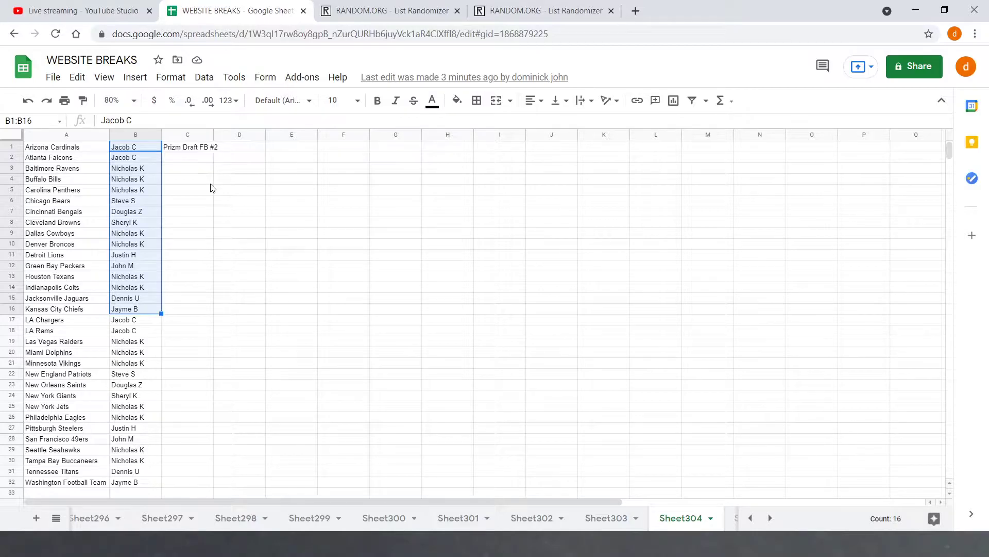
- Copy the participant names in B1:B32 and paste them into the first RANDOM.ORG List Randomizer form
left_click_drag(129, 320, 140, 483)
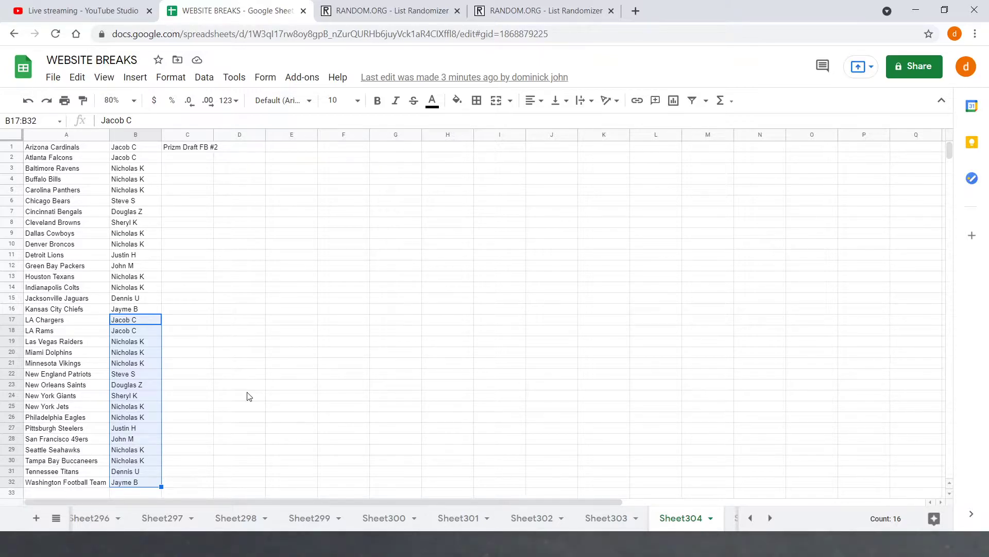
left_click(250, 354)
left_click_drag(132, 148, 137, 482)
right_click(137, 482)
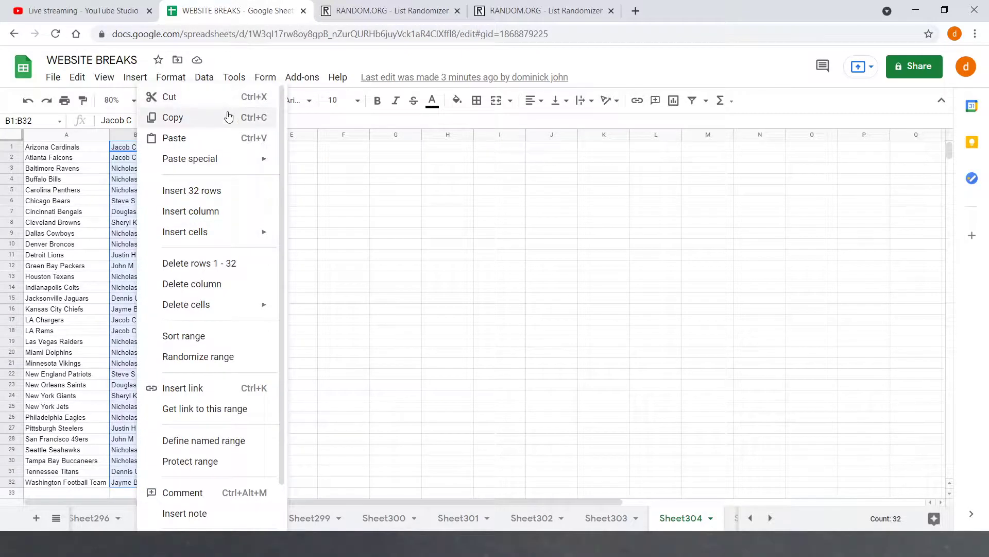
left_click(229, 116)
left_click(366, 10)
left_click(275, 292)
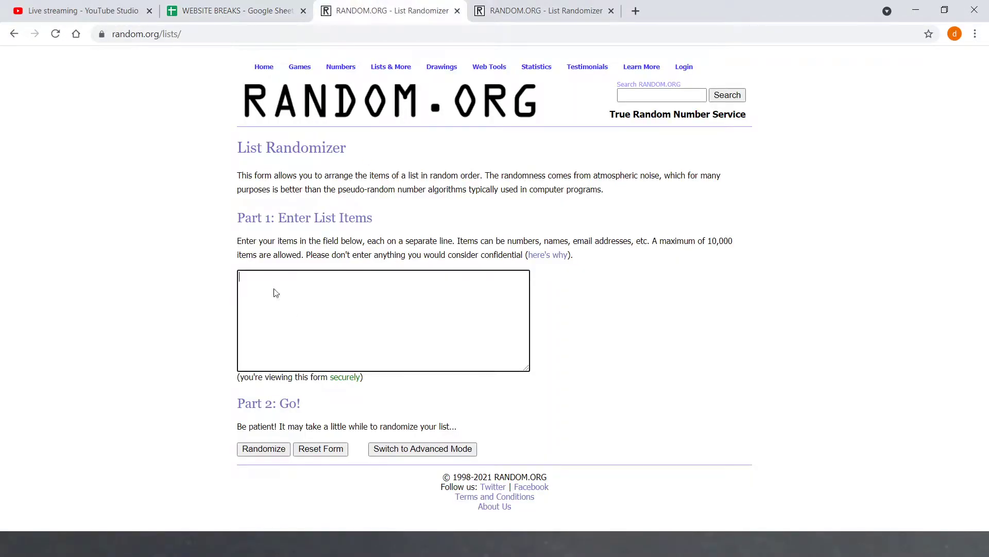
key("ctrl+v")
scroll(361, 320, "up", 5)
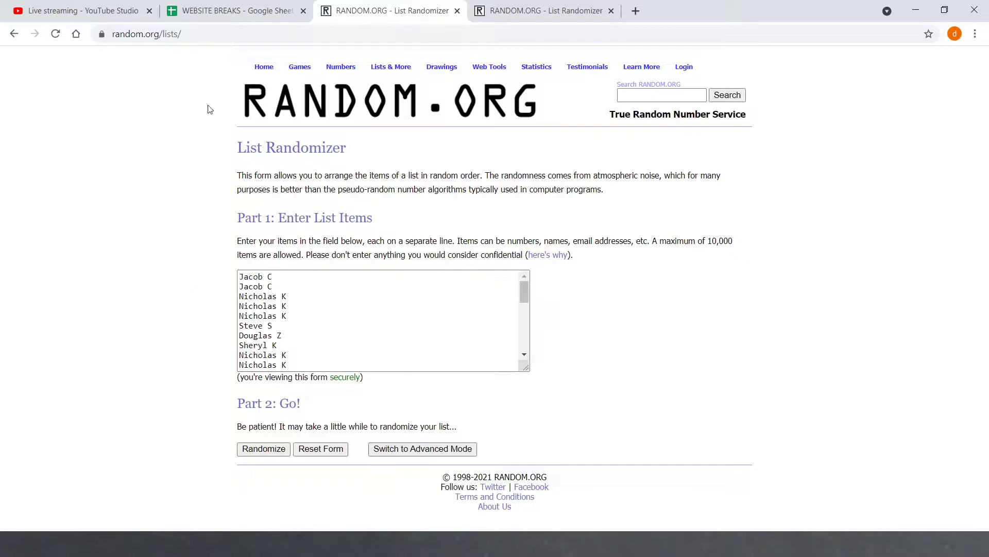
- Copy the team names in A1:A32 of the WEBSITE BREAKS spreadsheet and paste them into the second RANDOM.ORG List Randomizer form
left_click(231, 11)
left_click(188, 222)
left_click_drag(66, 148, 69, 482)
right_click(70, 482)
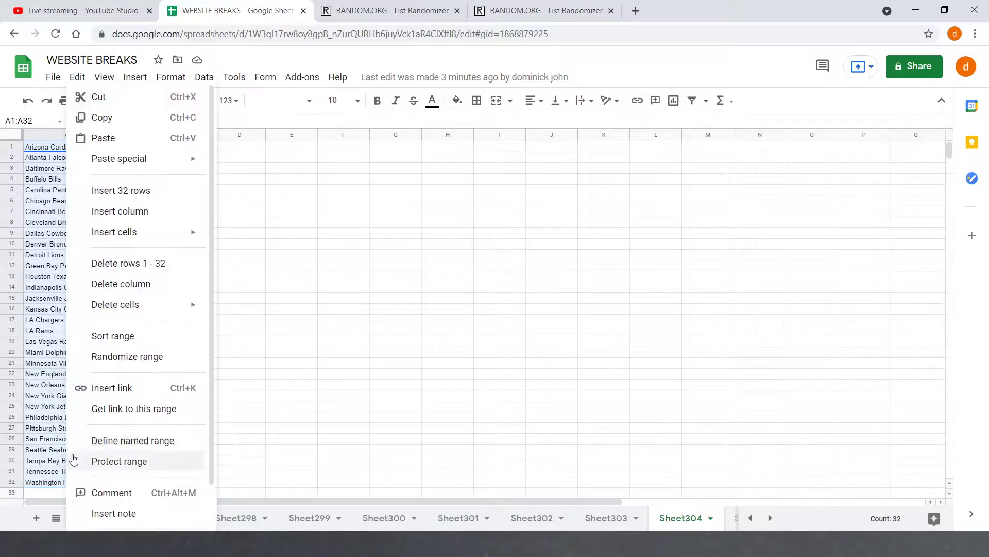
left_click(102, 117)
left_click(541, 11)
left_click(358, 317)
key("ctrl+v")
key("ctrl+Home")
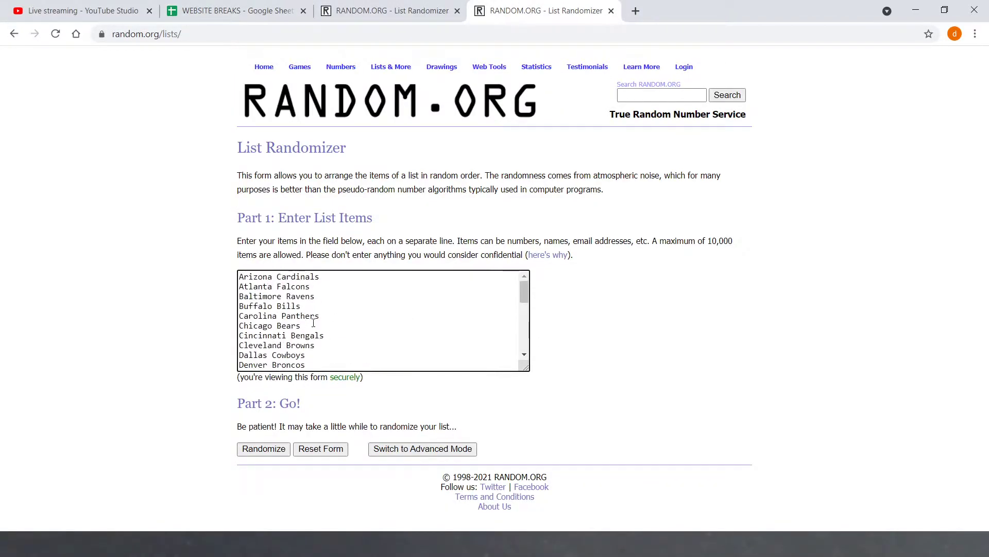
- Return to the participant names list in the first List Randomizer and randomize it nine times
key("ctrl+shift+Tab")
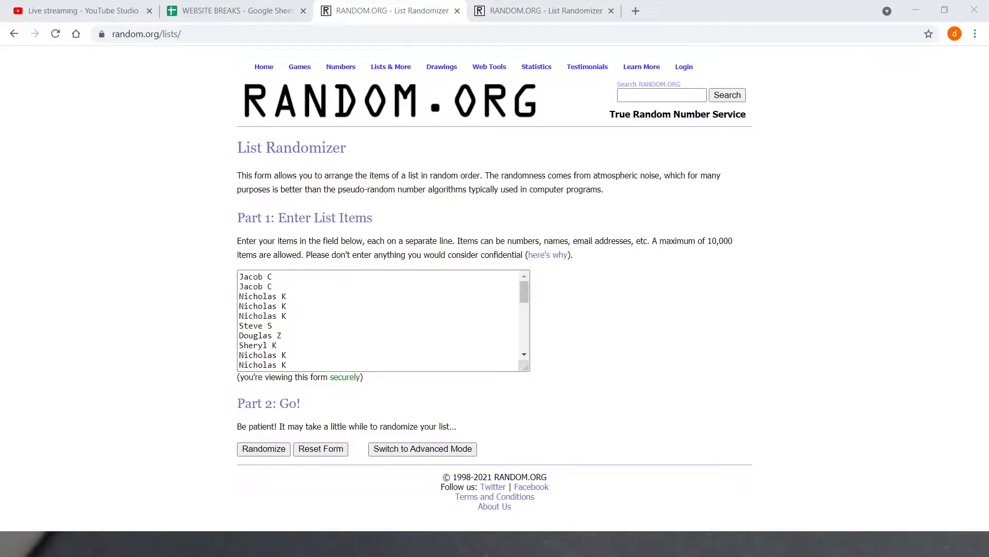
left_click(561, 494)
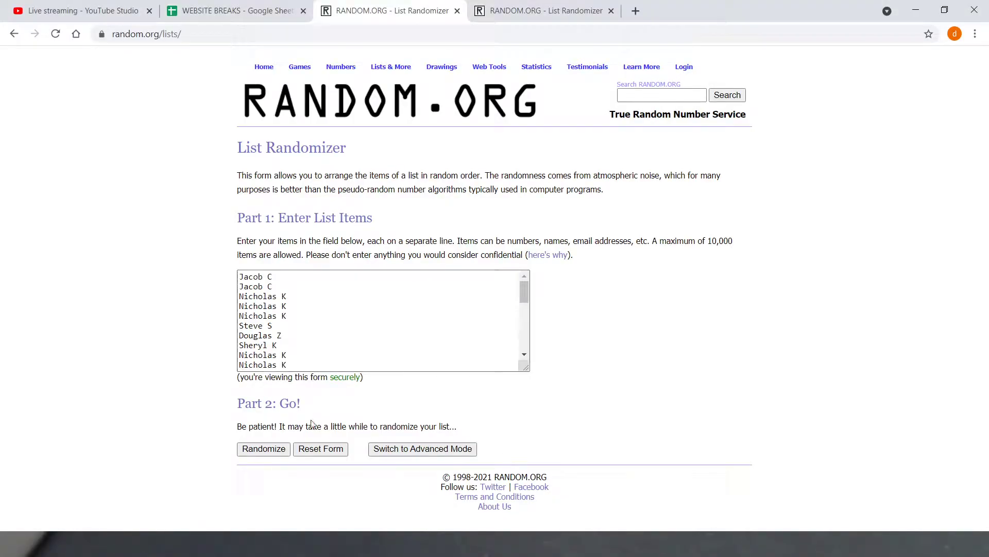
left_click(278, 449)
scroll(275, 451, "down", 3)
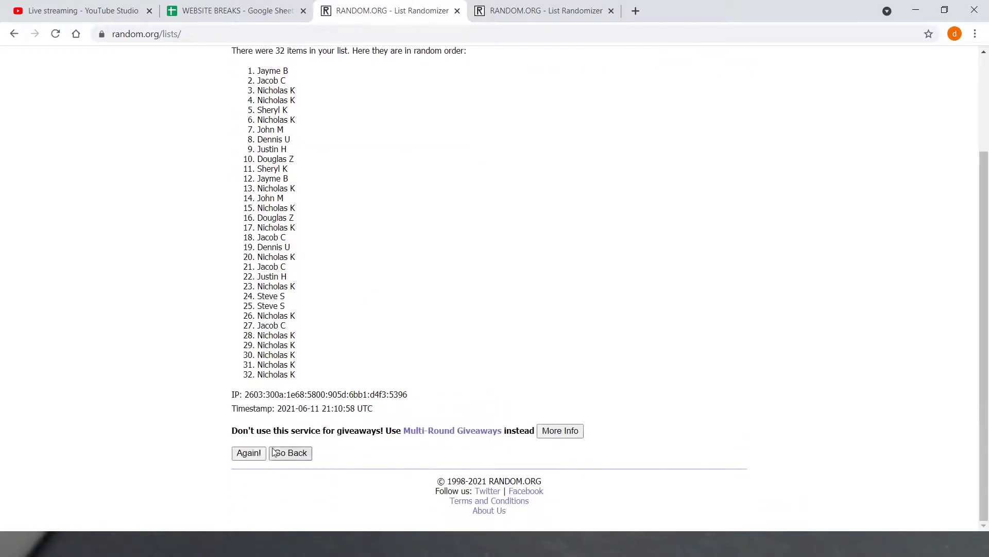
left_click(251, 455)
scroll(251, 460, "down", 3)
left_click(250, 455)
scroll(250, 459, "down", 3)
left_click(249, 454)
scroll(251, 460, "down", 3)
left_click(250, 455)
scroll(251, 460, "down", 3)
left_click(249, 455)
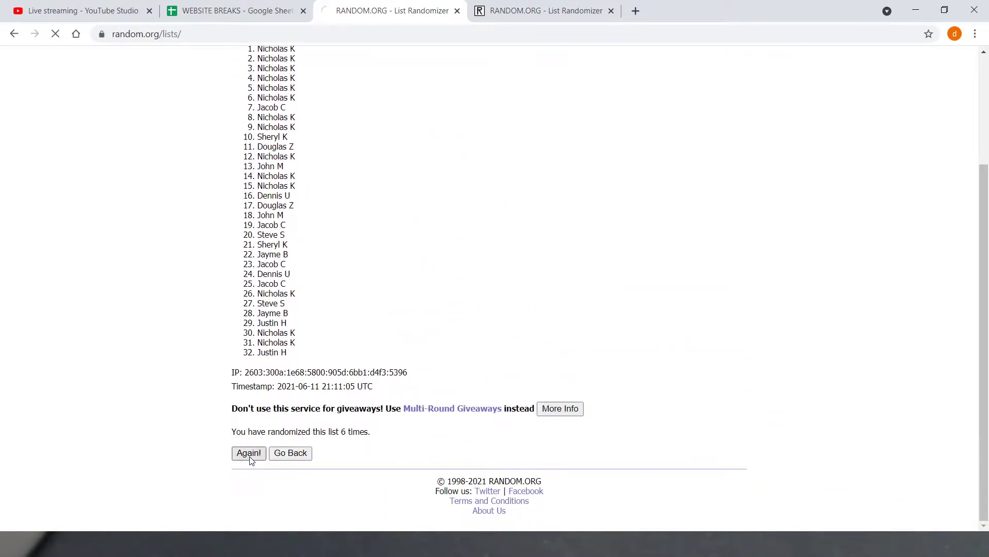
scroll(250, 456, "down", 3)
left_click(250, 452)
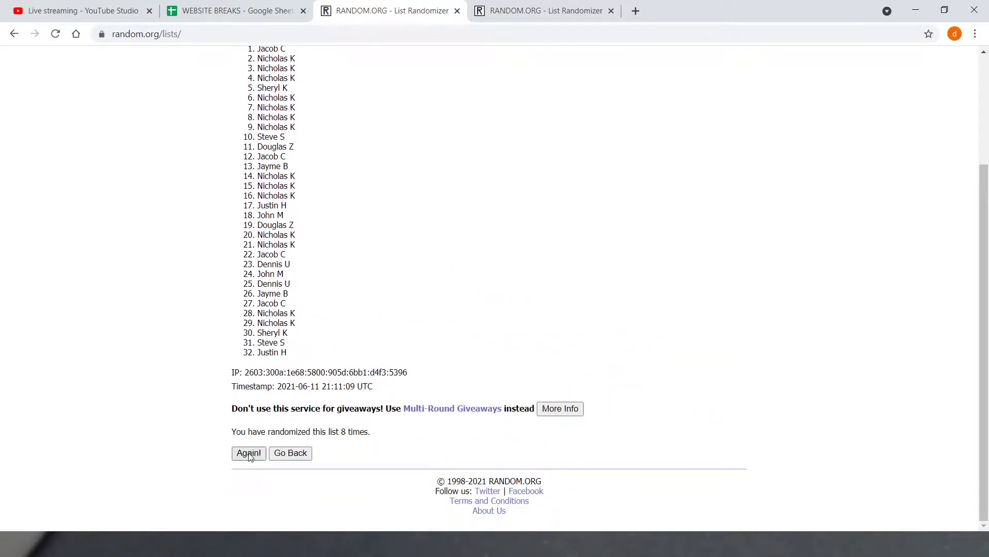
left_click(249, 454)
- Copy the randomized participant names and paste them over B1:B32 in the WEBSITE BREAKS spreadsheet
left_click_drag(255, 188, 334, 504)
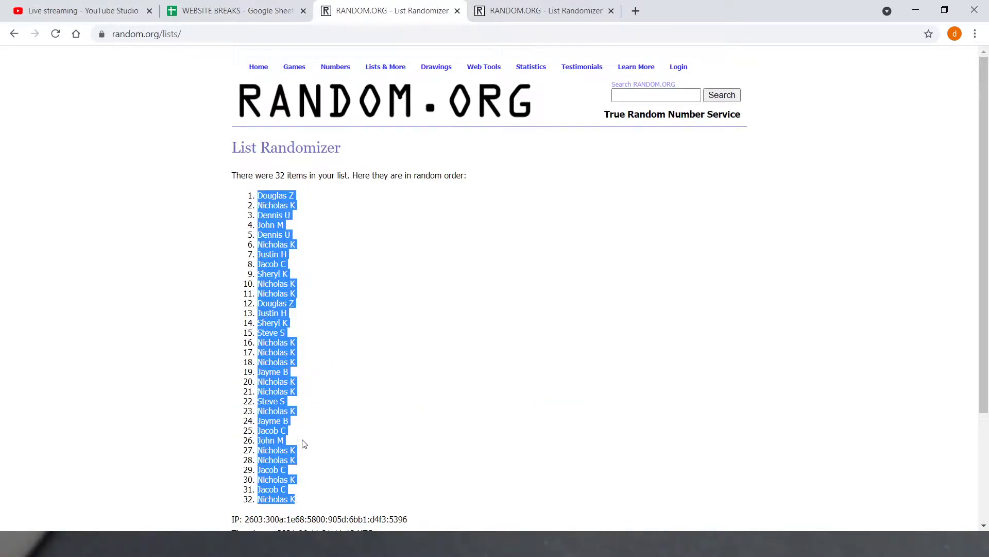
scroll(307, 427, "down", 3)
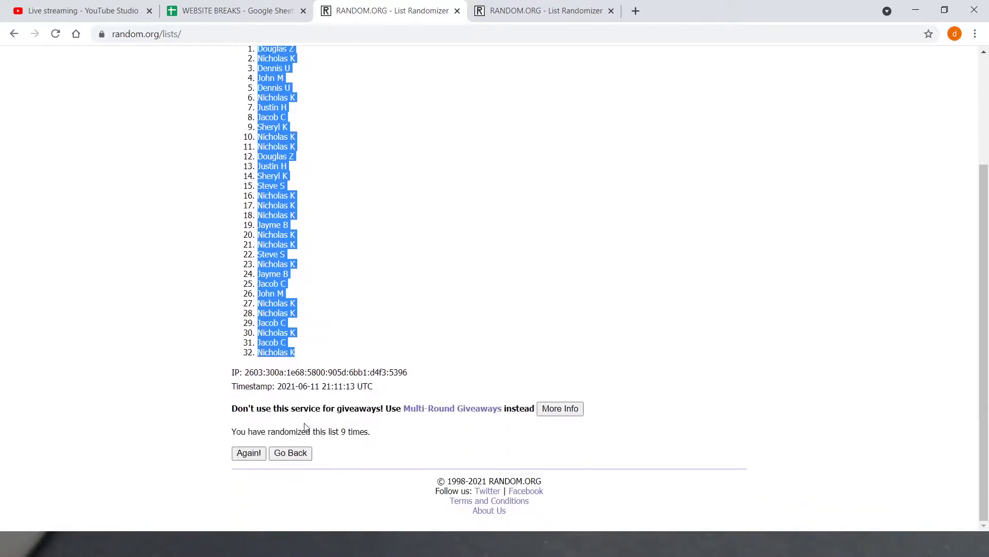
left_click_drag(341, 432, 398, 432)
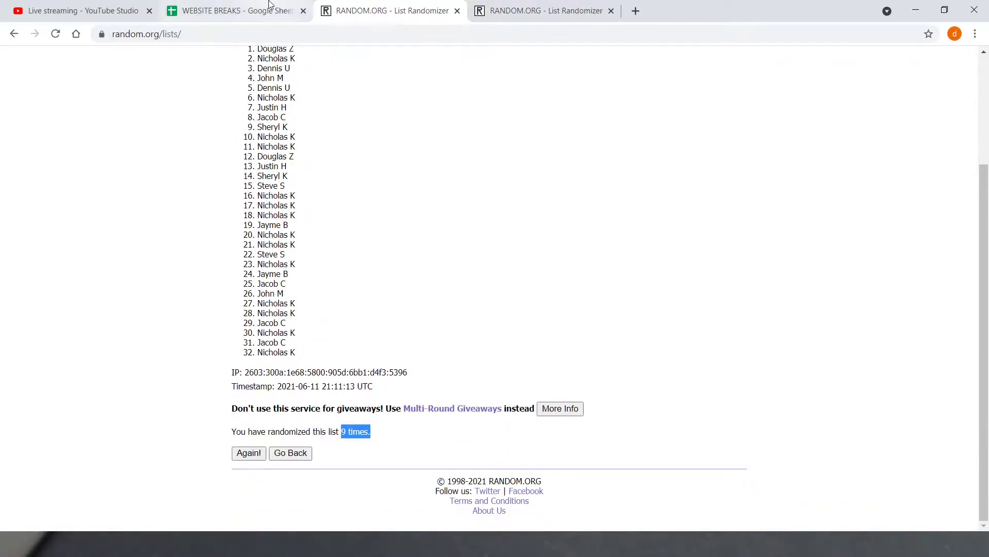
left_click(235, 10)
left_click_drag(135, 148, 134, 484)
right_click(133, 484)
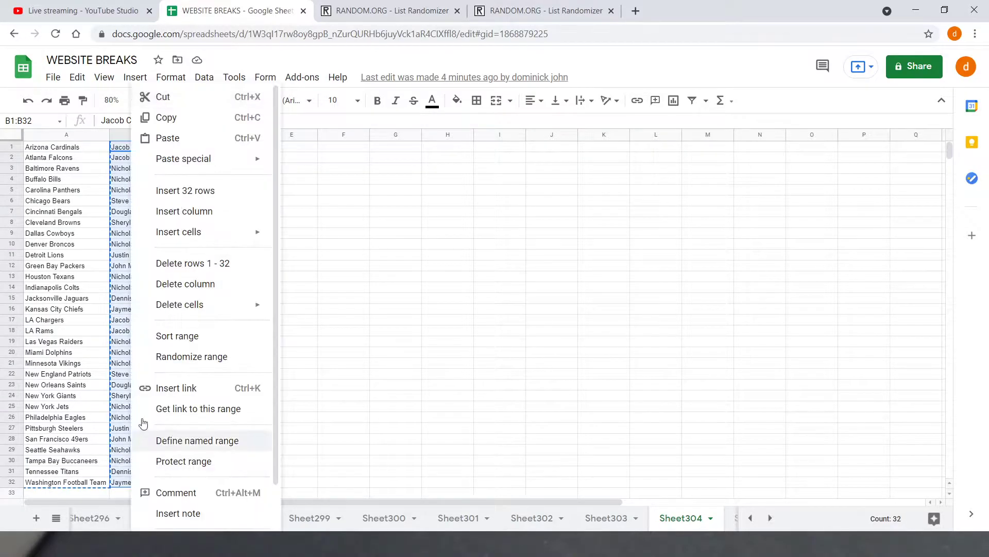
left_click(170, 138)
left_click(232, 328)
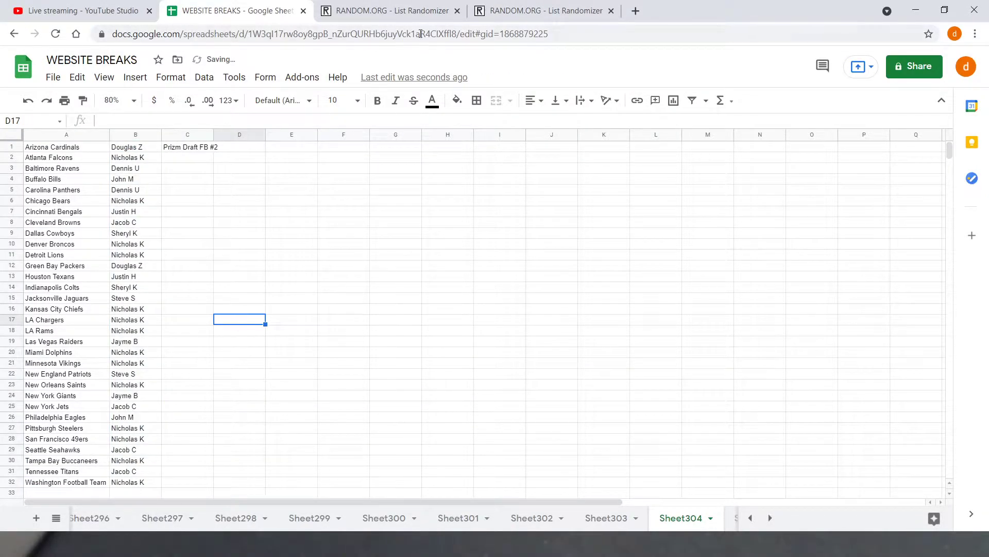
- Switch to the second RANDOM.ORG List Randomizer and randomize the team names list repeatedly
left_click(544, 10)
scroll(319, 306, "down", 5)
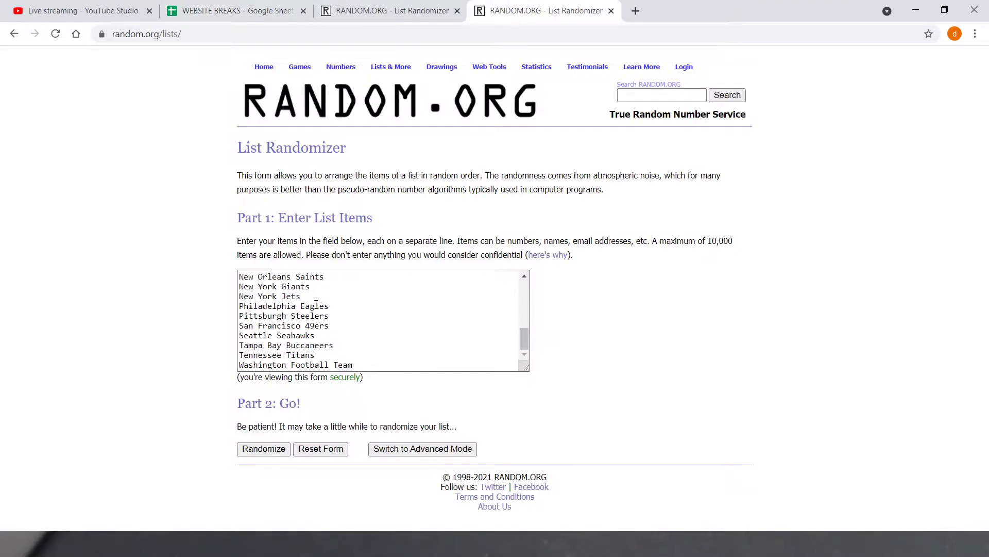
left_click(264, 449)
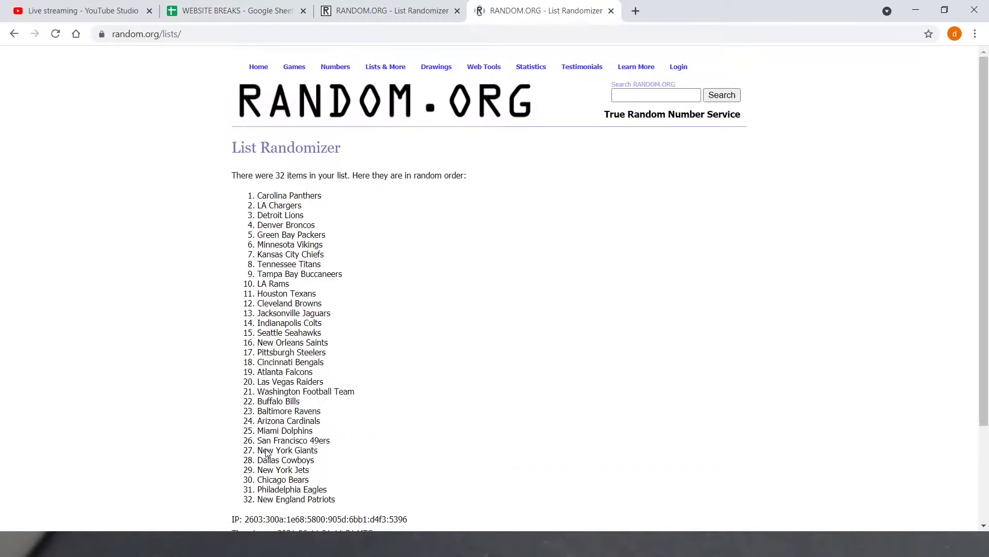
scroll(260, 453, "down", 3)
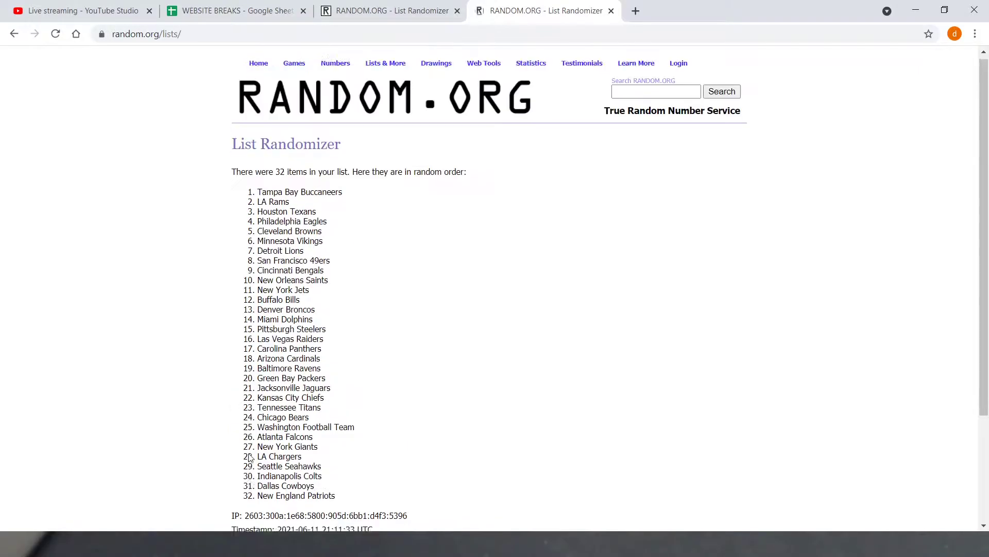
scroll(249, 457, "down", 5)
left_click(249, 453)
left_click(249, 453)
scroll(249, 457, "down", 3)
left_click(249, 453)
scroll(249, 457, "down", 3)
left_click(249, 453)
scroll(250, 457, "down", 3)
left_click(248, 453)
scroll(250, 457, "down", 3)
left_click(249, 453)
- Copy the randomized team names and paste them over A1:A32 in the WEBSITE BREAKS spreadsheet
left_click_drag(259, 194, 370, 499)
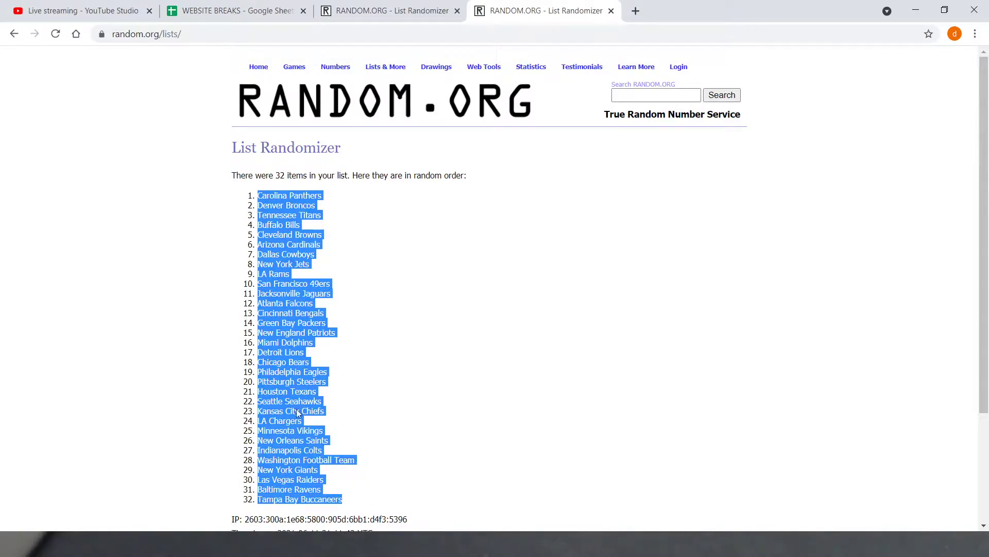
scroll(325, 420, "down", 3)
left_click_drag(337, 427, 379, 433)
left_click(232, 10)
left_click_drag(66, 148, 72, 487)
right_click(72, 487)
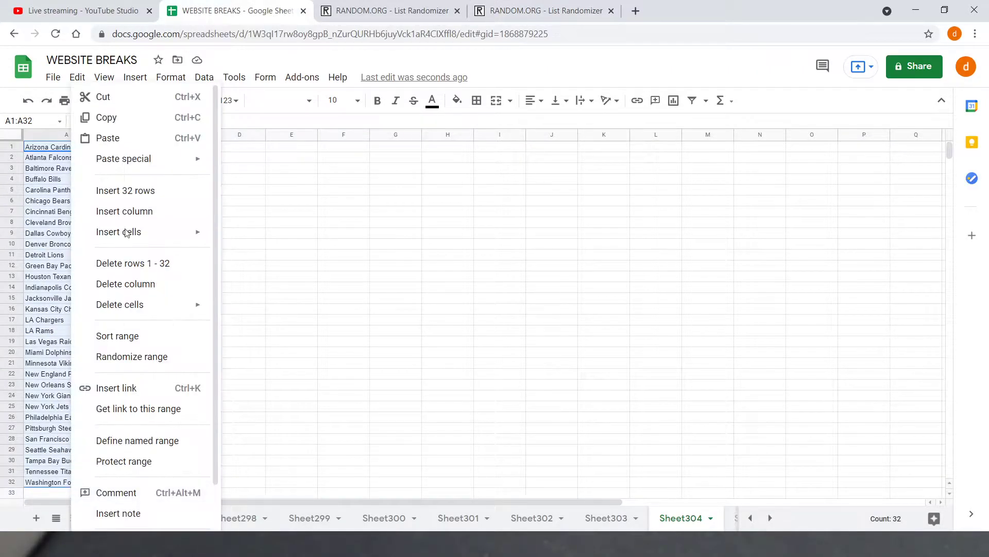
left_click(78, 137)
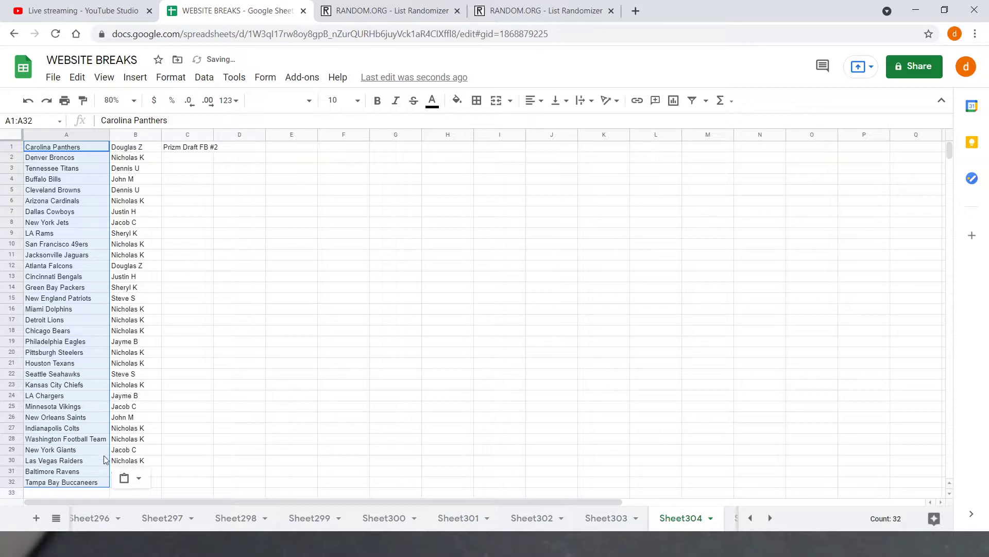
left_click(174, 256)
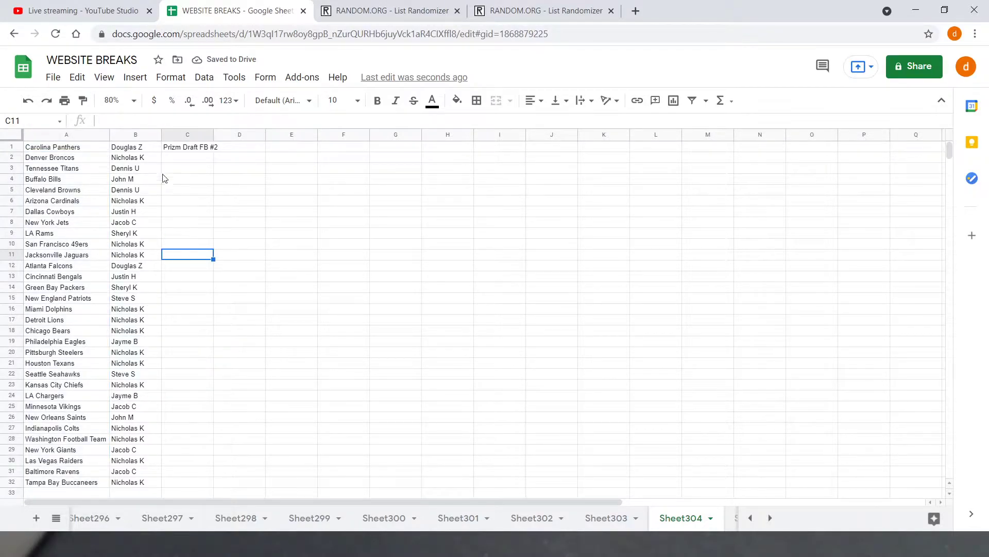
- Sort the sheet from A to Z by the participant names in column B
left_click(132, 134)
right_click(132, 133)
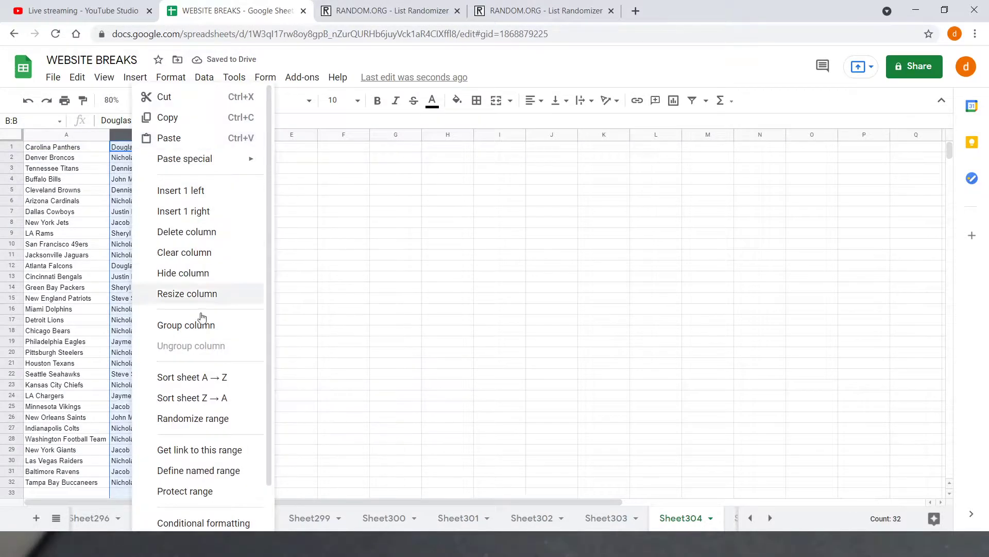
left_click(195, 377)
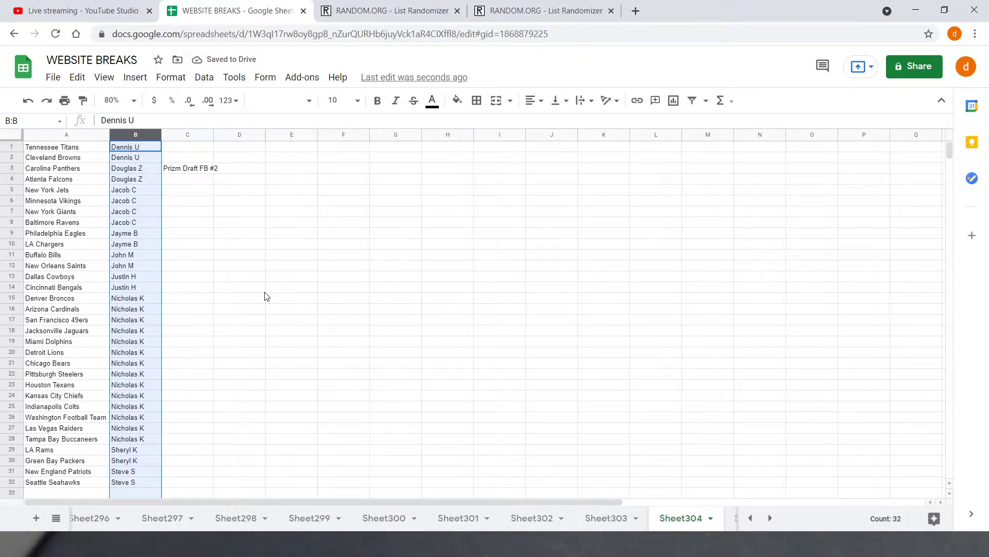
left_click(200, 216)
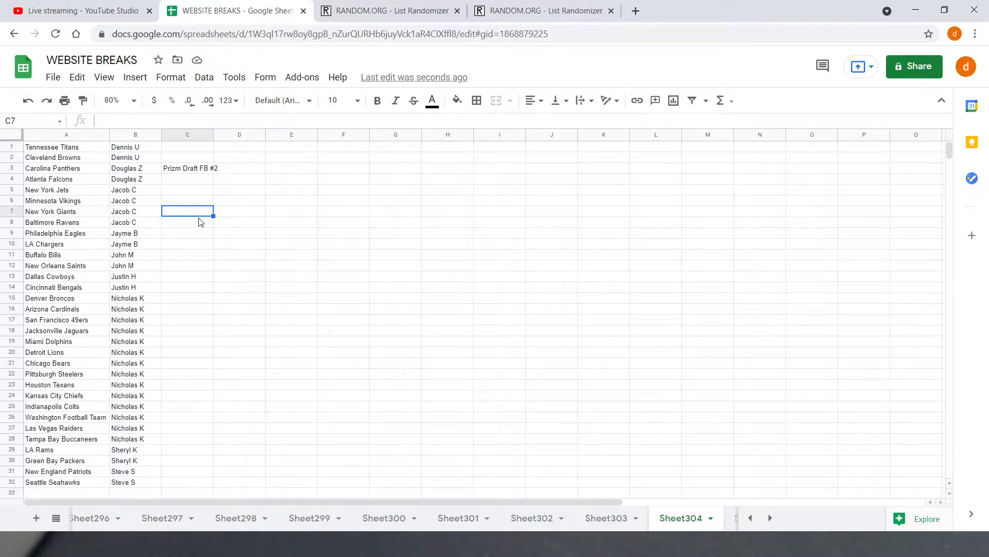